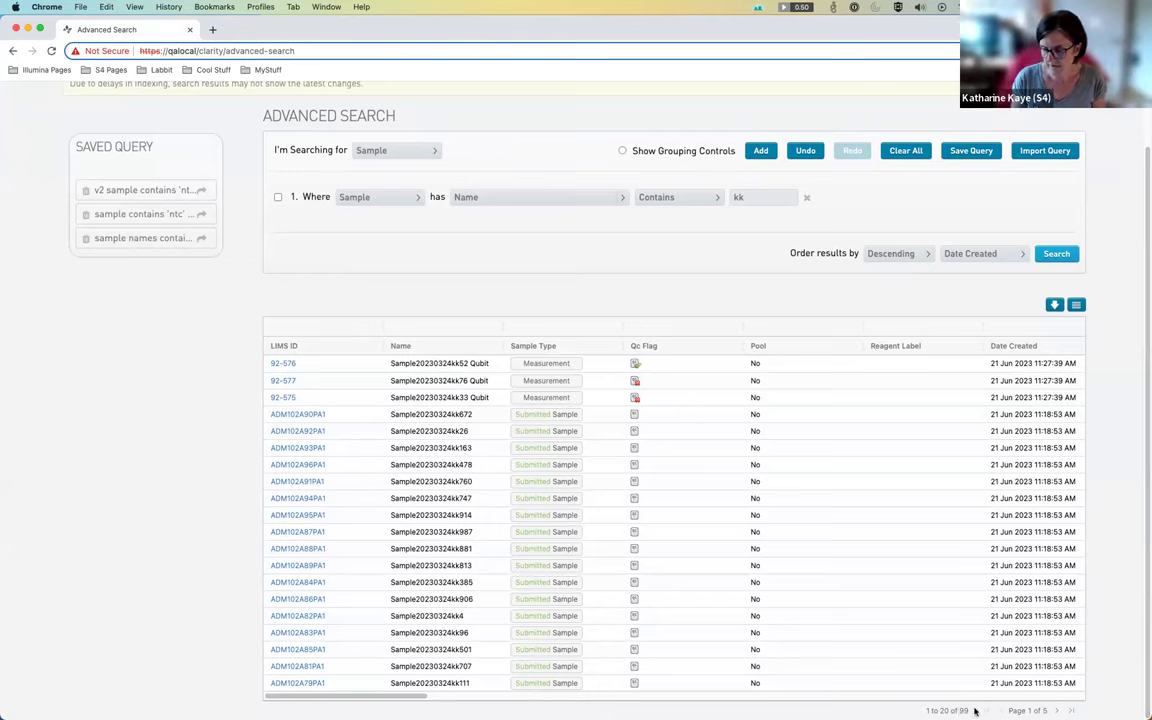
Go to page 4 of the sample results and examine the columns through to the expanded Submitted Sample UDFs
{"action": "left_click", "coordinate": [1059, 710]}
{"action": "left_click", "coordinate": [1059, 710]}
{"action": "left_click", "coordinate": [1059, 710]}
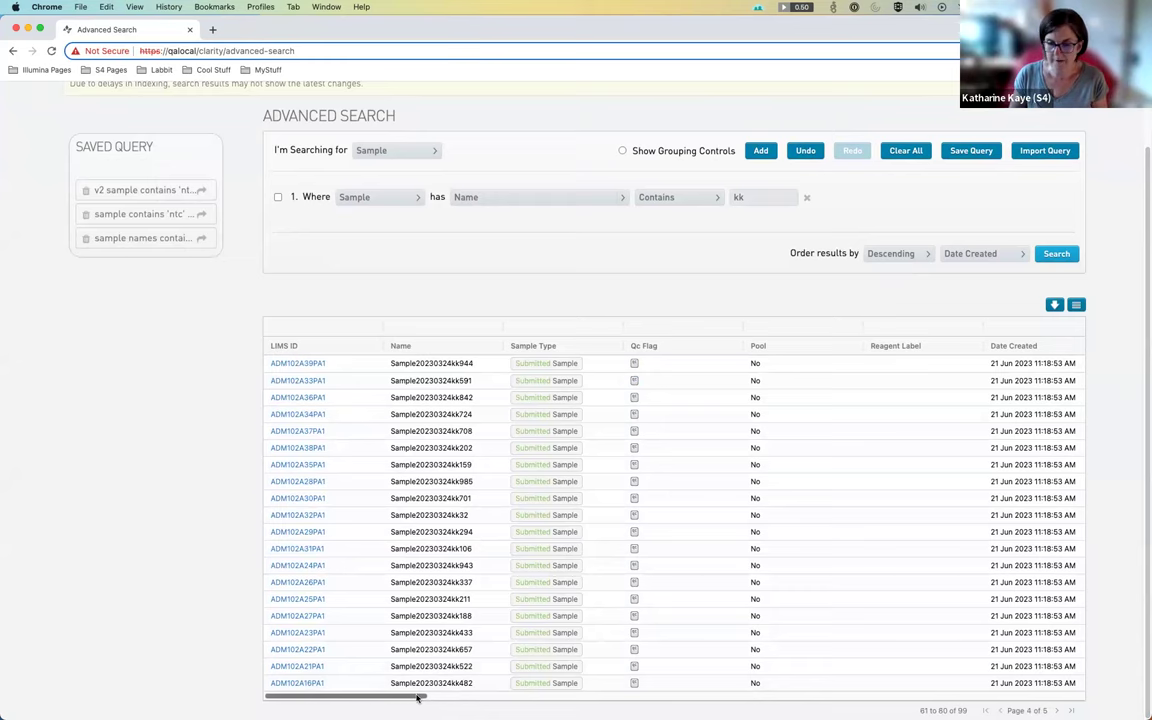
{"action": "scroll", "coordinate": [418, 698], "scroll_direction": "right", "scroll_amount": 1}
{"action": "left_click_drag", "start_coordinate": [418, 698], "coordinate": [584, 711]}
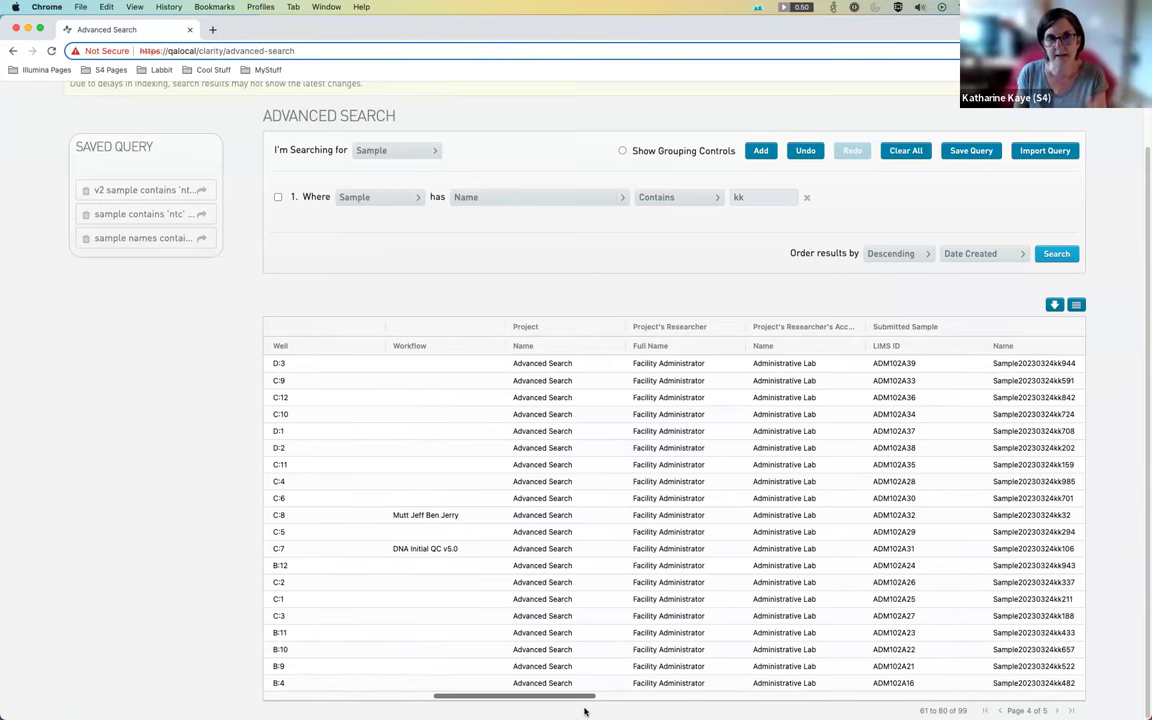
{"action": "left_click_drag", "start_coordinate": [590, 711], "coordinate": [1105, 700]}
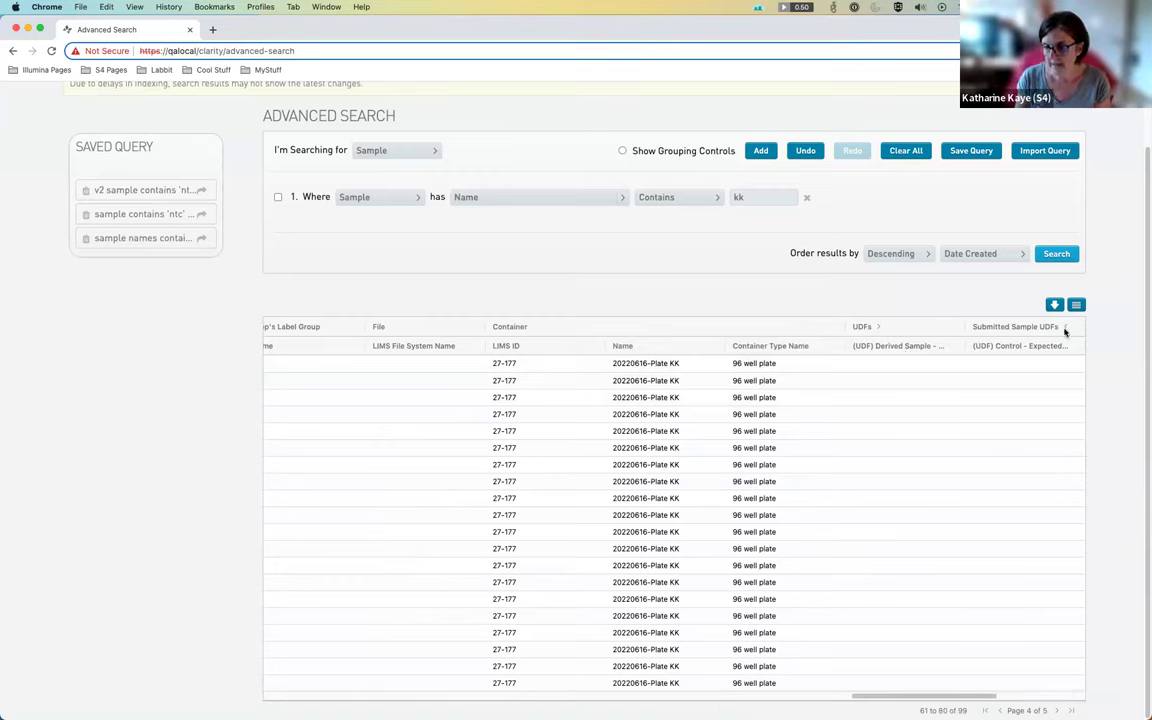
{"action": "left_click_drag", "start_coordinate": [991, 695], "coordinate": [1078, 700]}
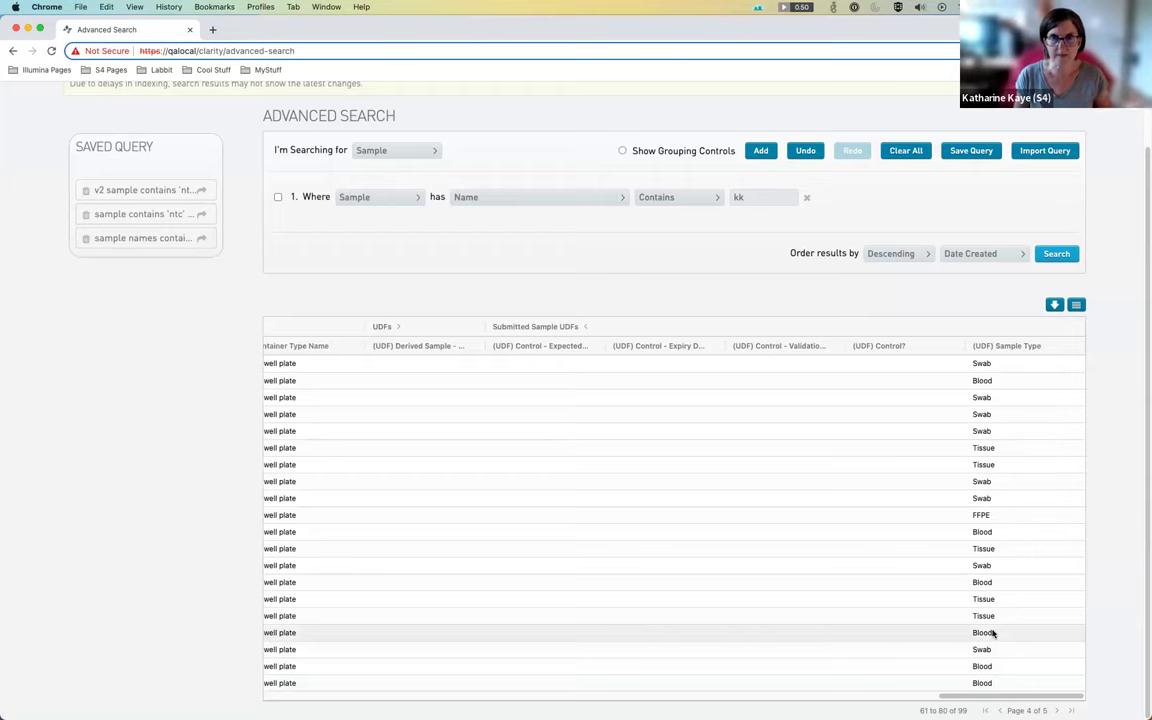
Export the sample search results and open the downloaded sample.csv in Excel
{"action": "left_click", "coordinate": [1055, 306]}
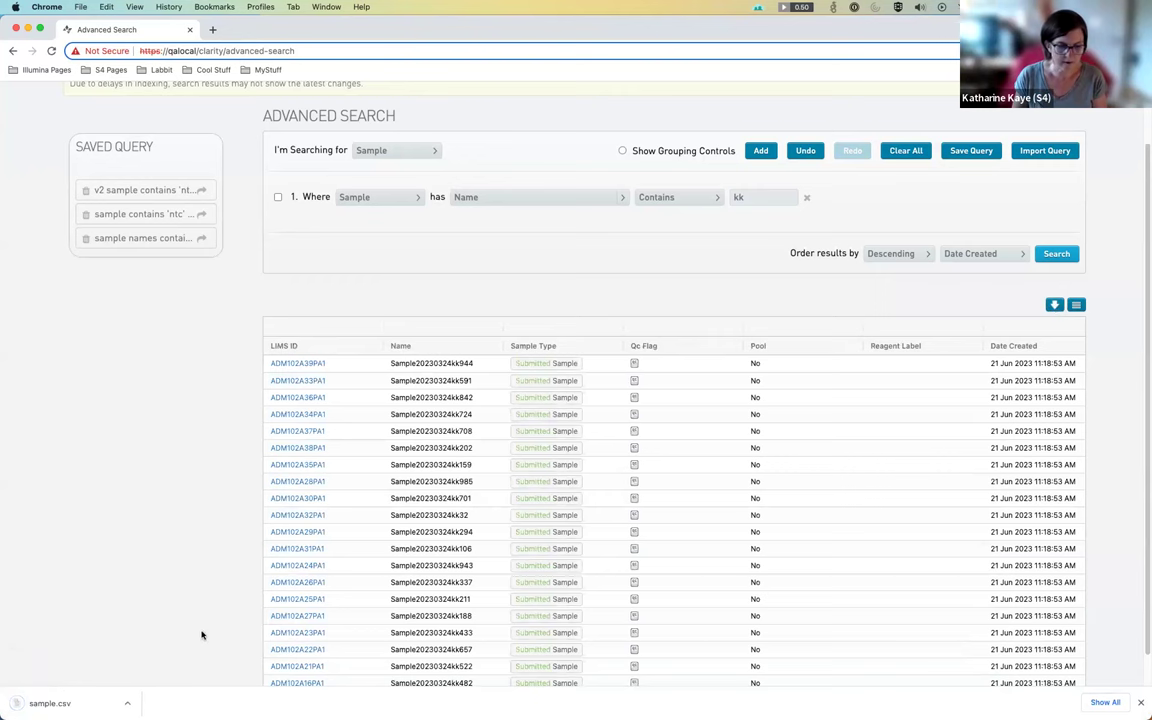
{"action": "left_click", "coordinate": [58, 704]}
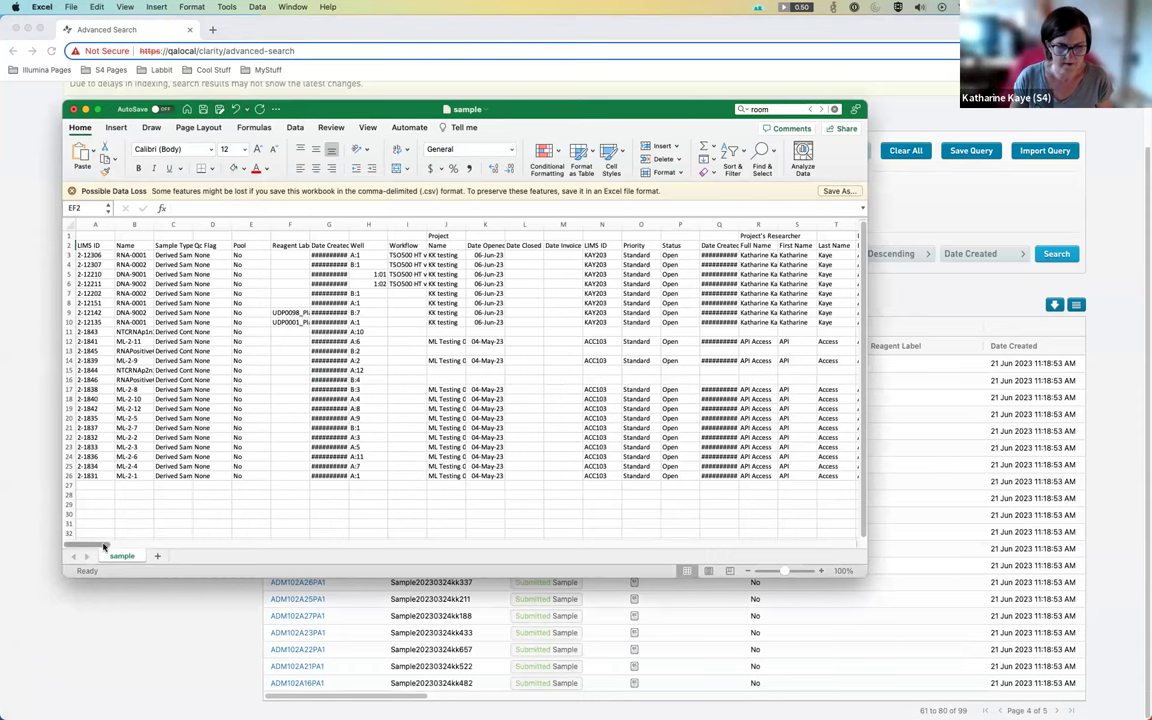
Widen columns BF to BI of the sample sheet to fit their derived sample UDF headers
{"action": "scroll", "coordinate": [163, 565], "scroll_direction": "right", "scroll_amount": 10}
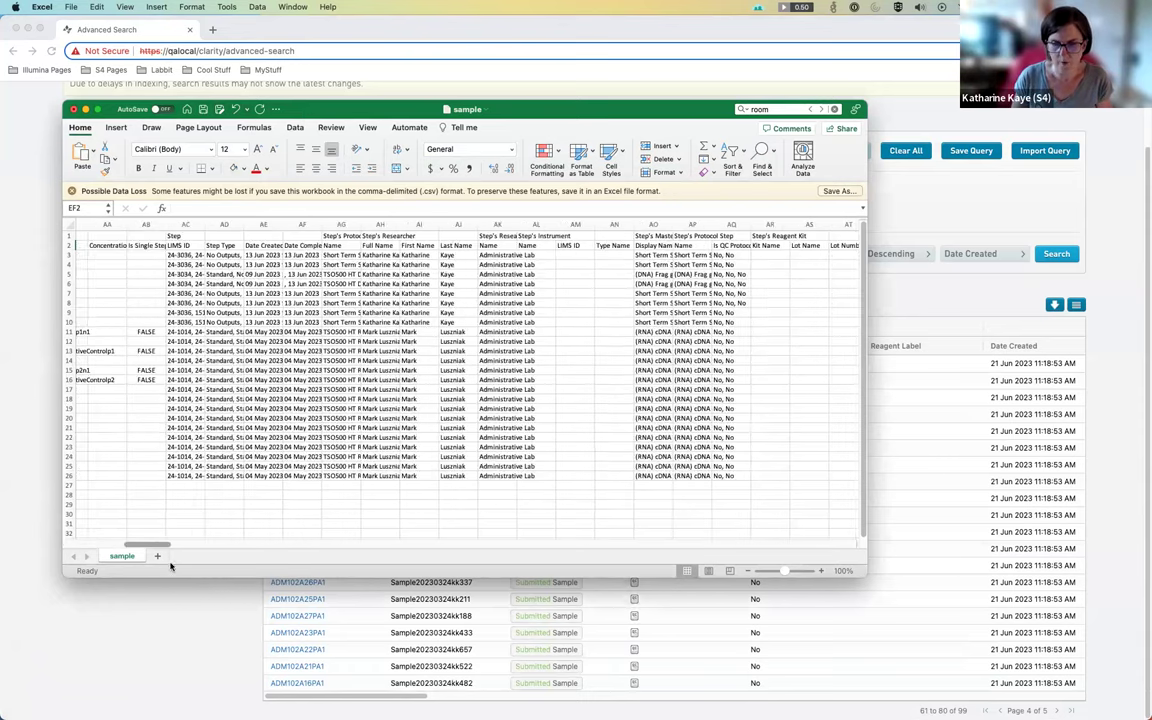
{"action": "scroll", "coordinate": [211, 575], "scroll_direction": "right", "scroll_amount": 6}
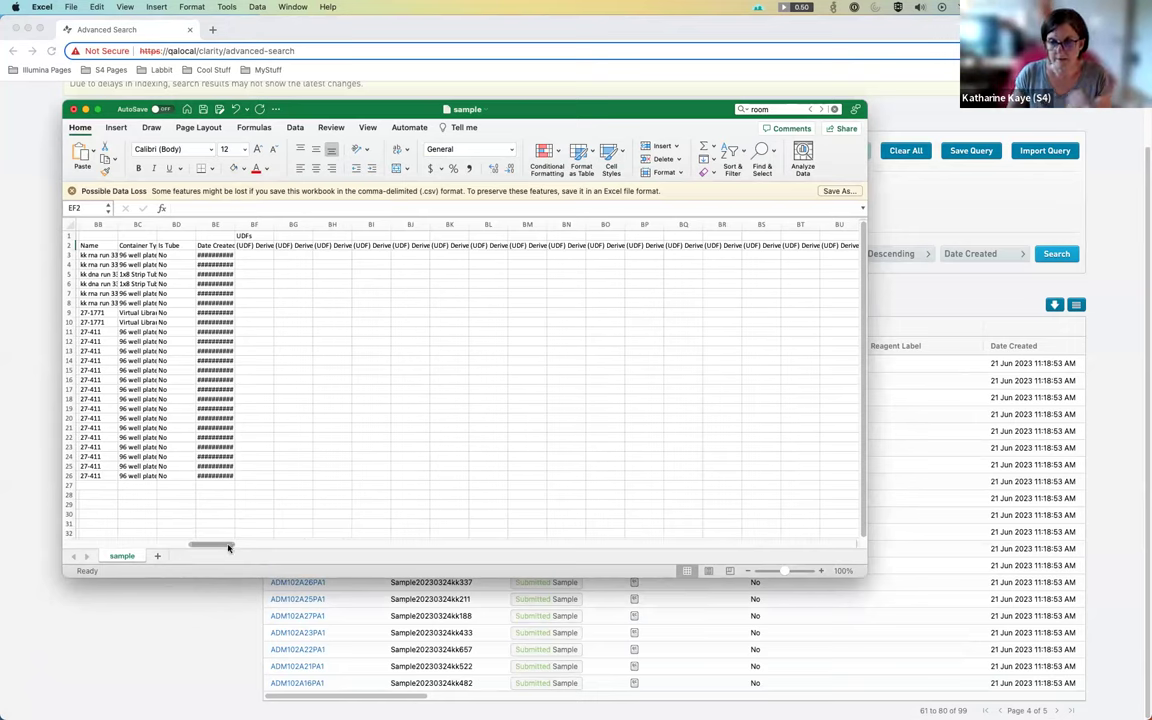
{"action": "left_click_drag", "start_coordinate": [254, 224], "coordinate": [388, 224]}
{"action": "double_click", "coordinate": [391, 224]}
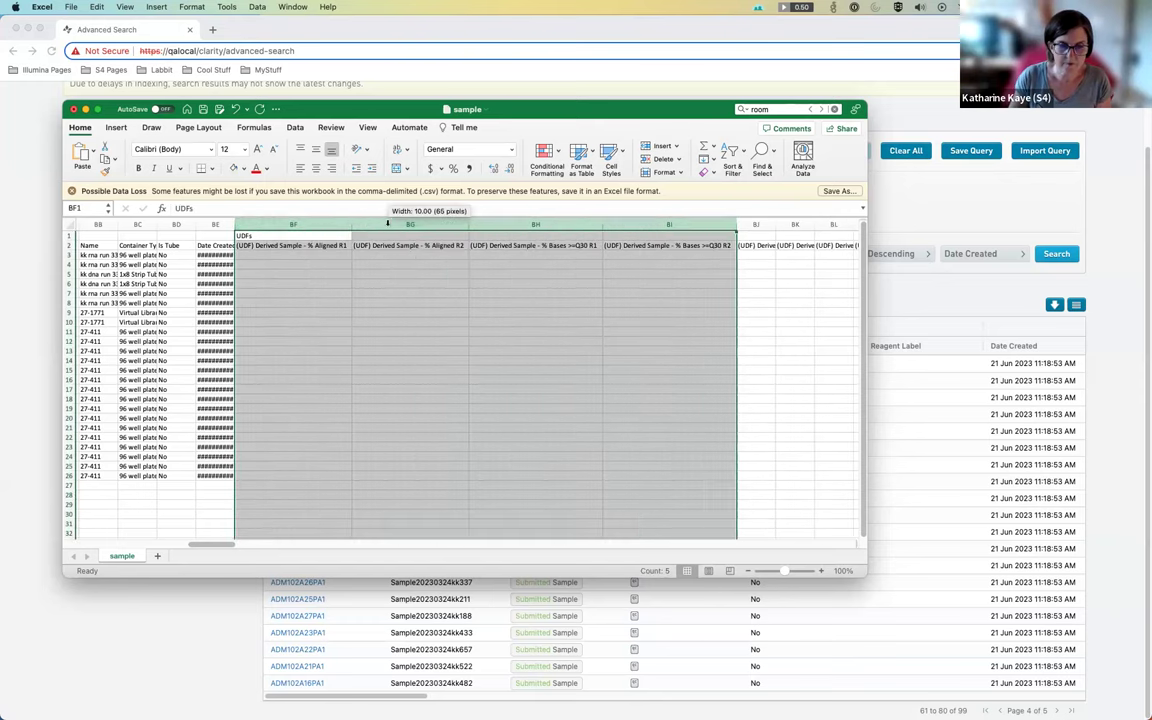
{"action": "left_click", "coordinate": [412, 282]}
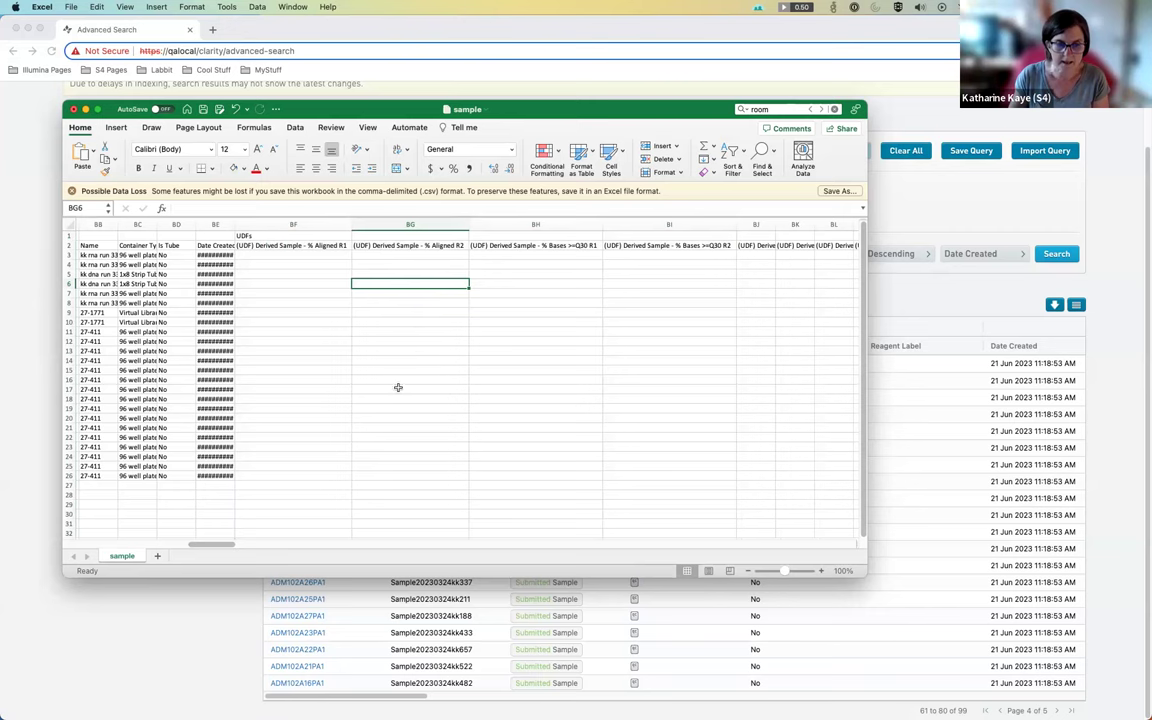
Go back to the first columns of the sample sheet and return to Advanced Search in Chrome
{"action": "left_click_drag", "start_coordinate": [215, 547], "coordinate": [155, 546]}
{"action": "scroll", "coordinate": [85, 500], "scroll_direction": "left", "scroll_amount": 10}
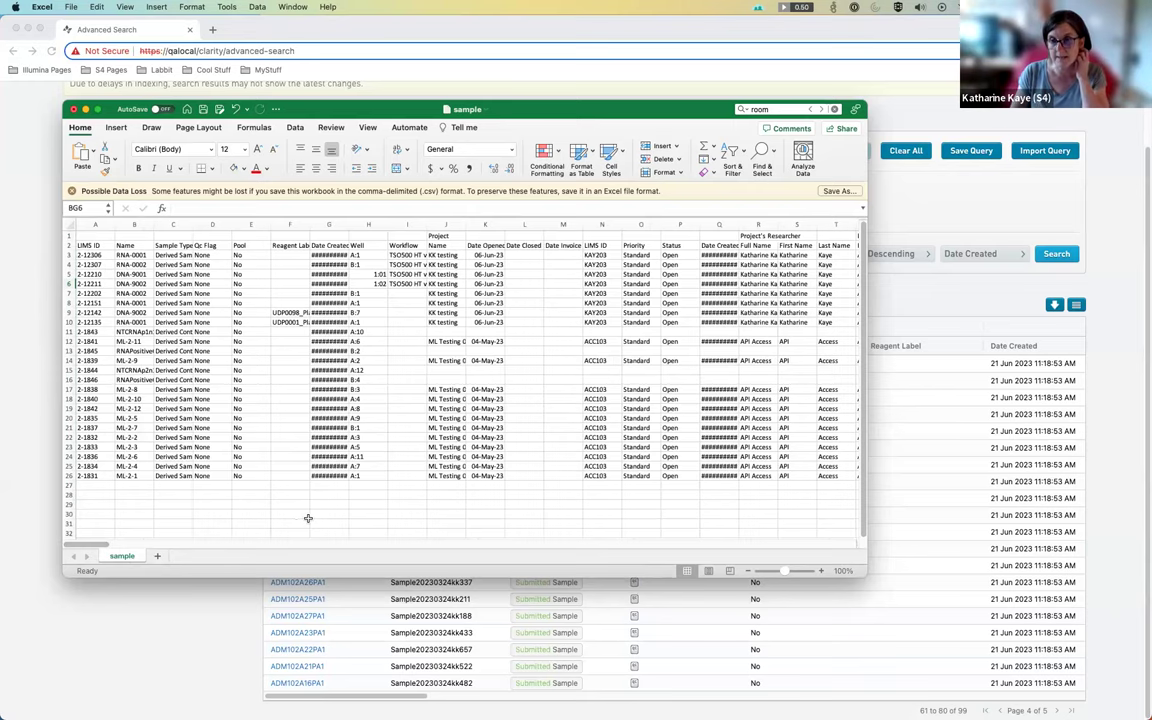
{"action": "left_click", "coordinate": [937, 218]}
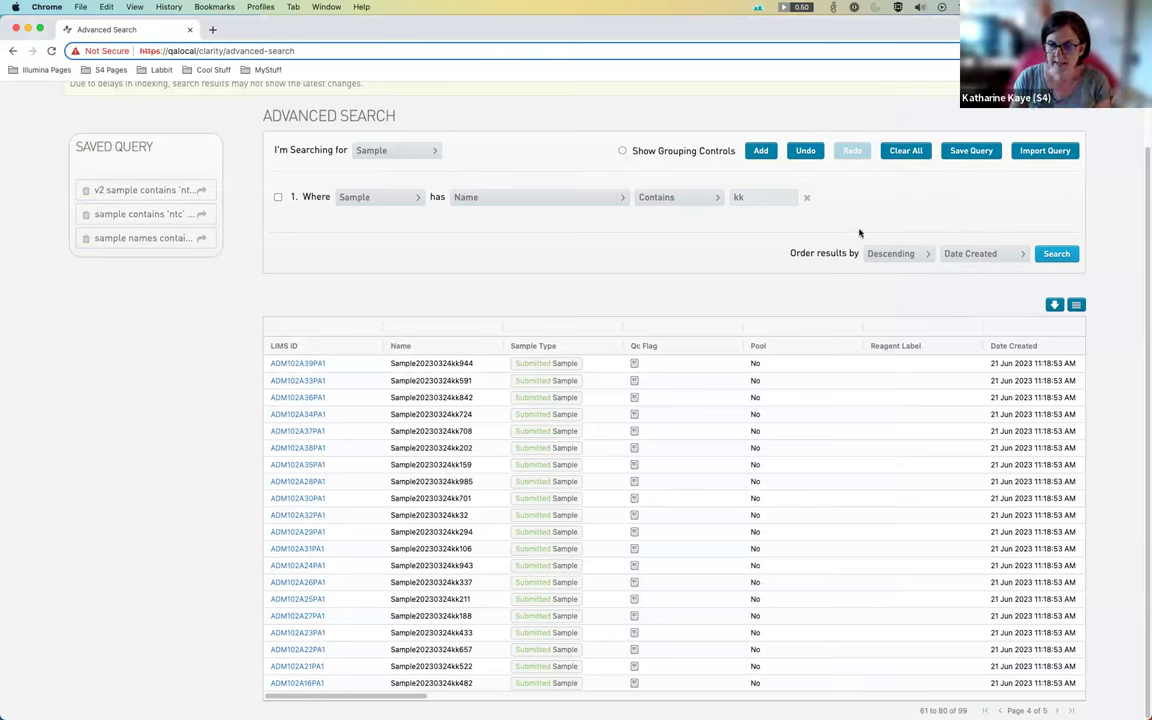
Add two conditions to the query and set the second one to Project Name Contains "test"
{"action": "left_click", "coordinate": [761, 152]}
{"action": "left_click", "coordinate": [761, 155]}
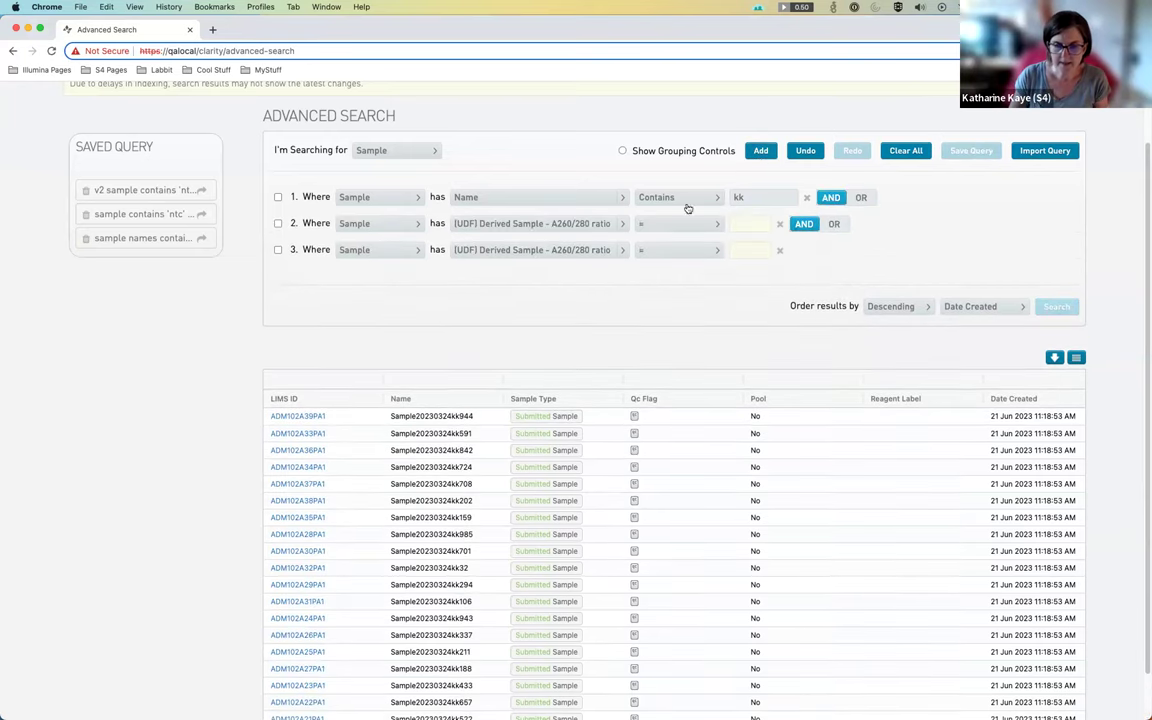
{"action": "left_click", "coordinate": [415, 225]}
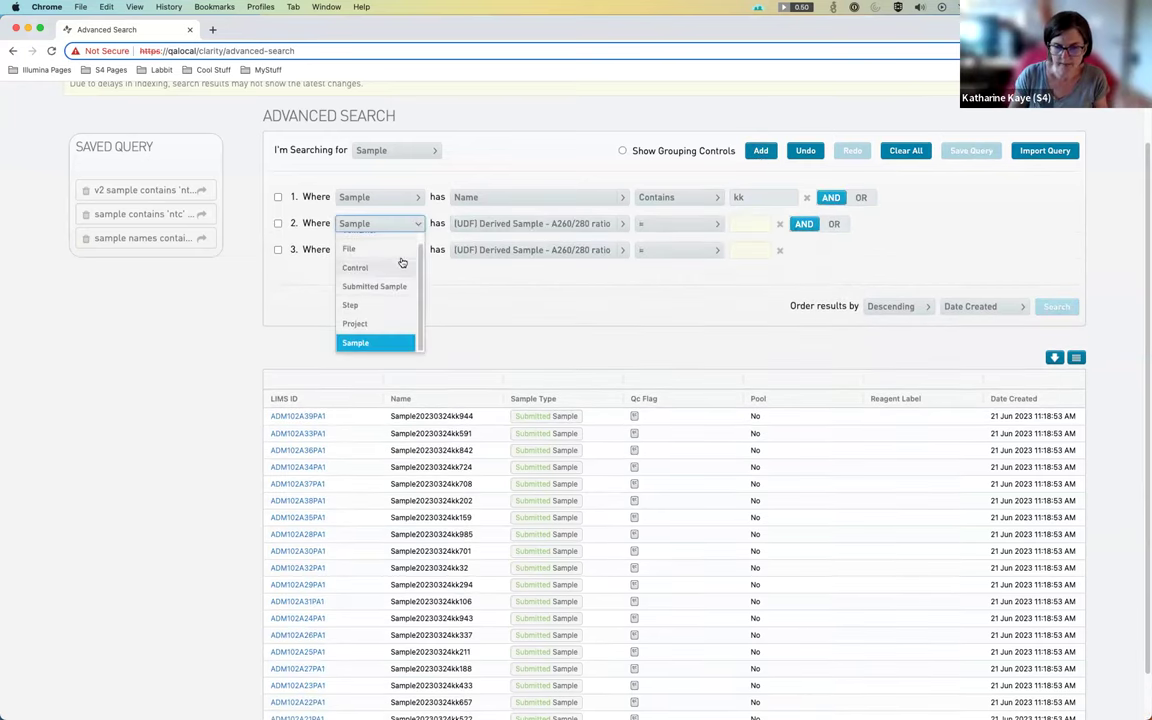
{"action": "left_click", "coordinate": [352, 298]}
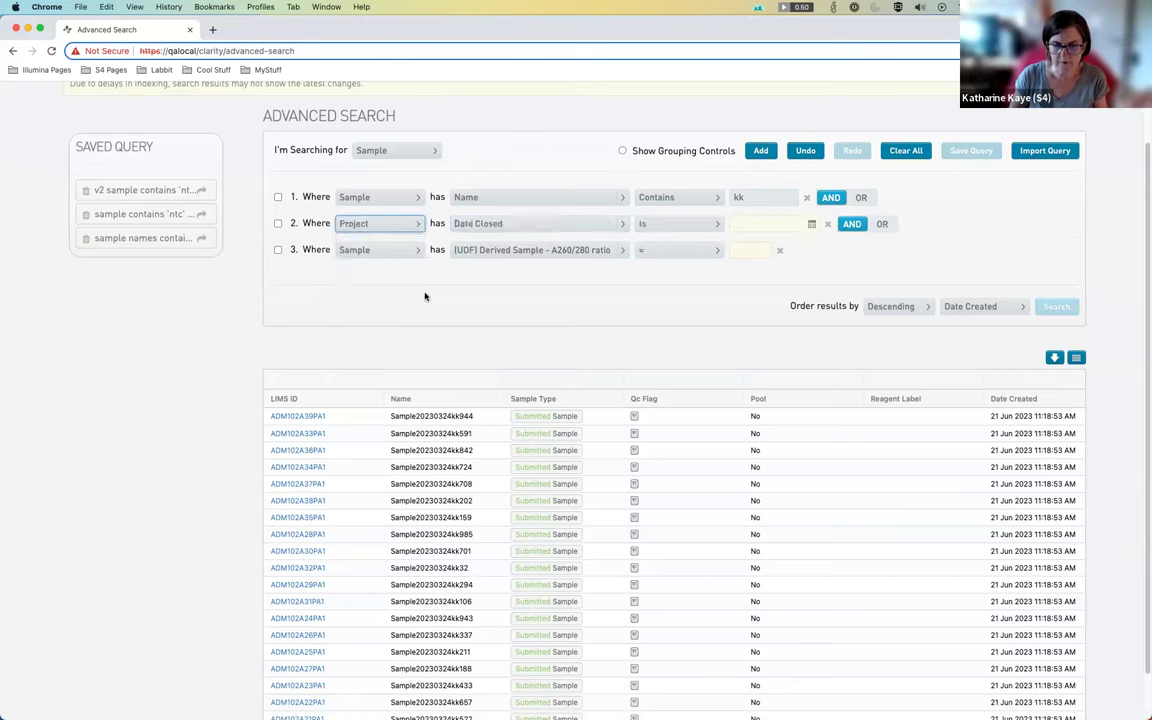
{"action": "left_click", "coordinate": [624, 224]}
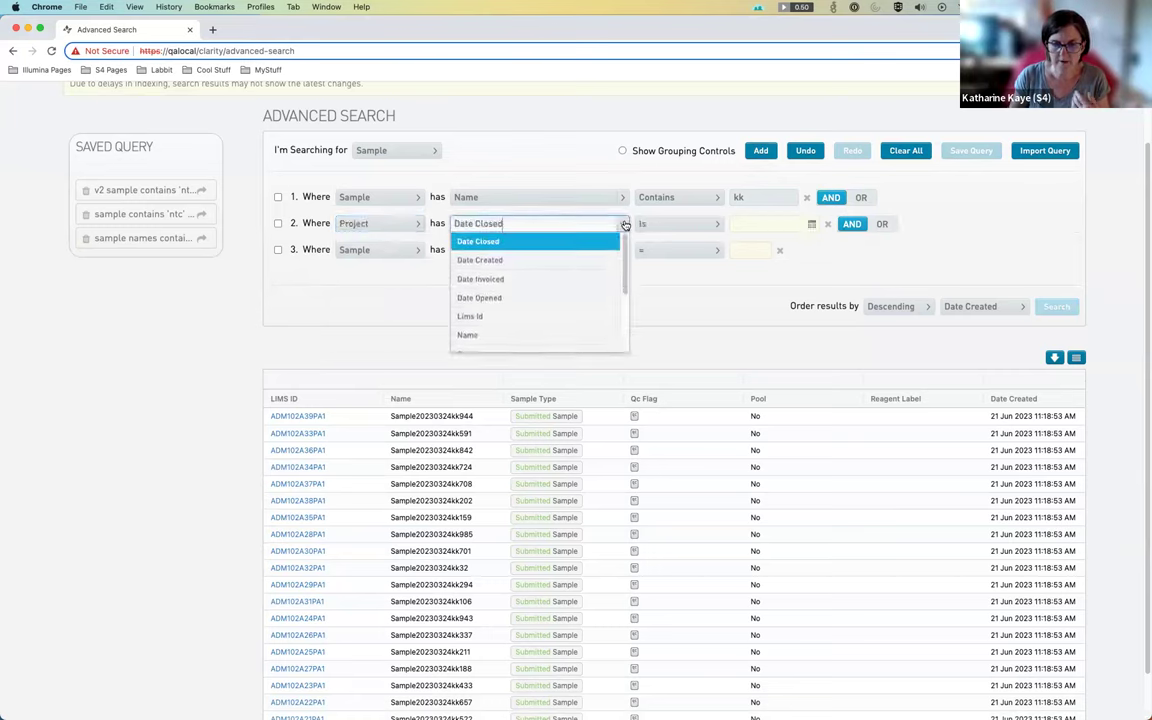
{"action": "left_click", "coordinate": [540, 334]}
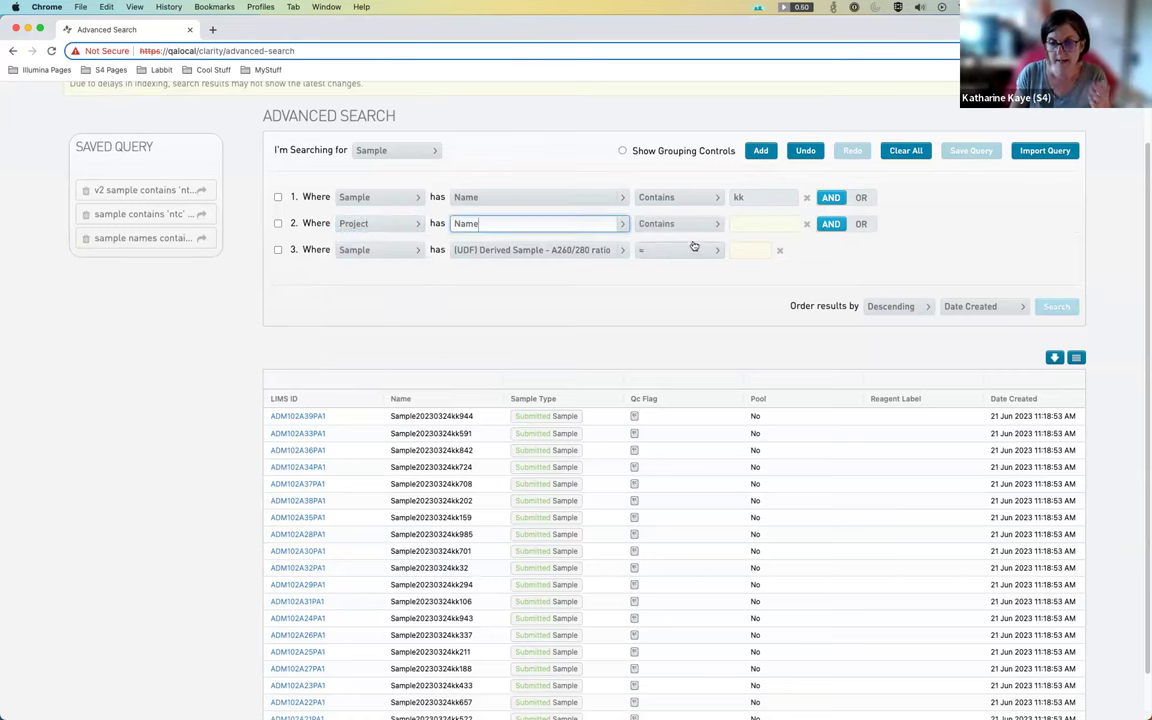
{"action": "left_click", "coordinate": [742, 224]}
{"action": "type", "text": "test"}
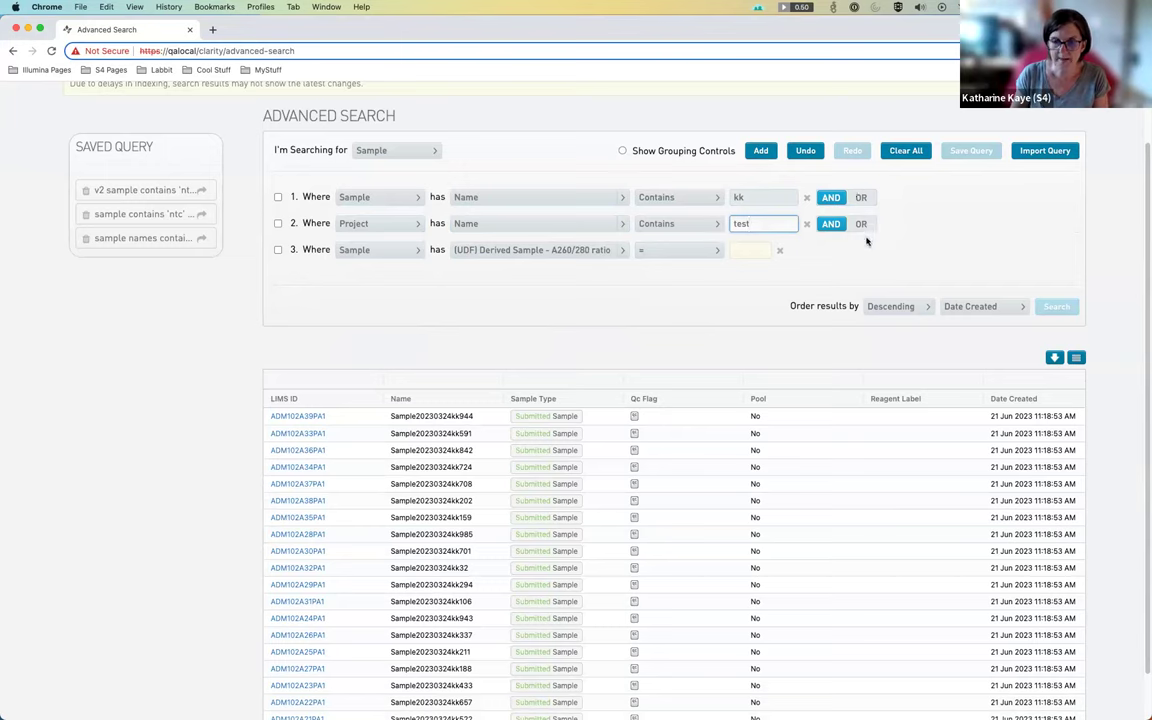
Set the third condition's attribute to (UDF) Measurement - Size (bp)
{"action": "left_click", "coordinate": [621, 252]}
{"action": "left_click_drag", "start_coordinate": [624, 270], "coordinate": [628, 371]}
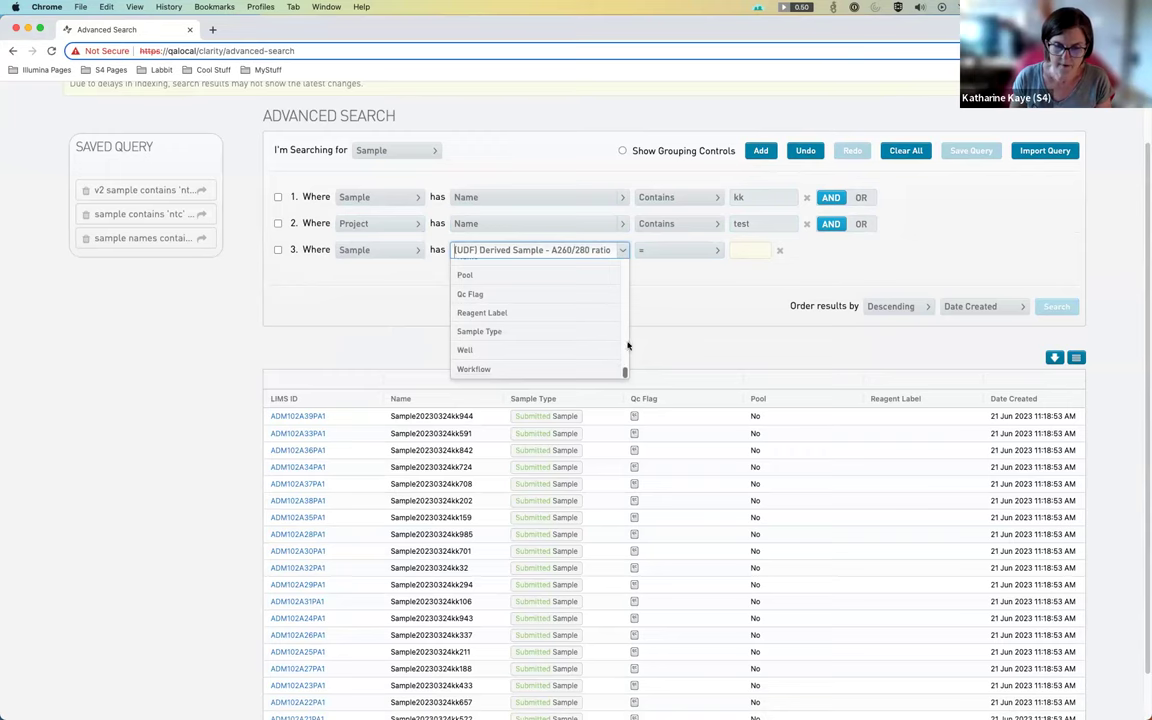
{"action": "scroll", "coordinate": [622, 350], "scroll_direction": "up", "scroll_amount": 5}
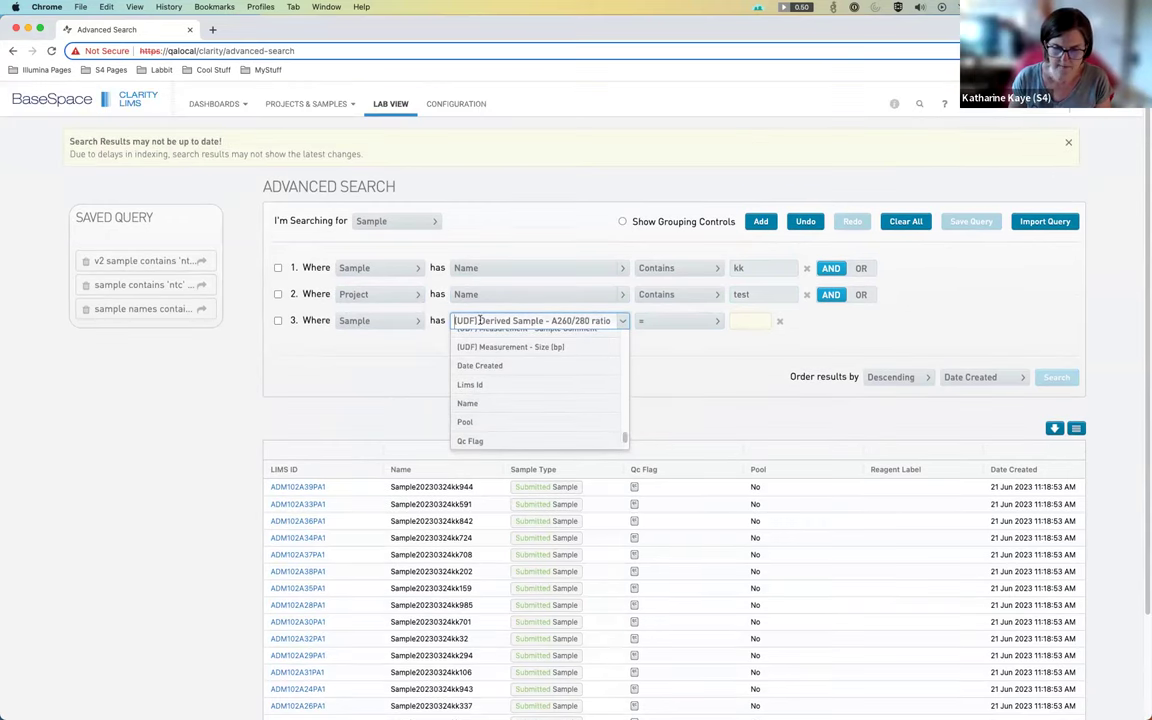
{"action": "left_click_drag", "start_coordinate": [480, 320], "coordinate": [633, 325]}
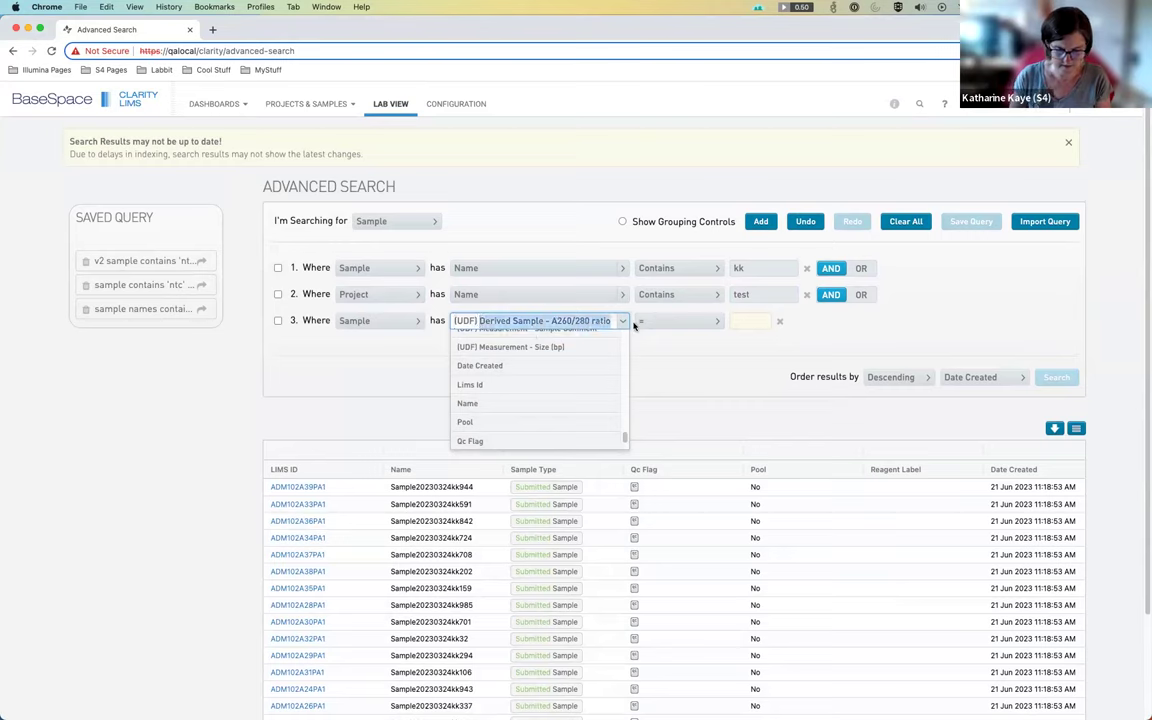
{"action": "type", "text": "sampl"}
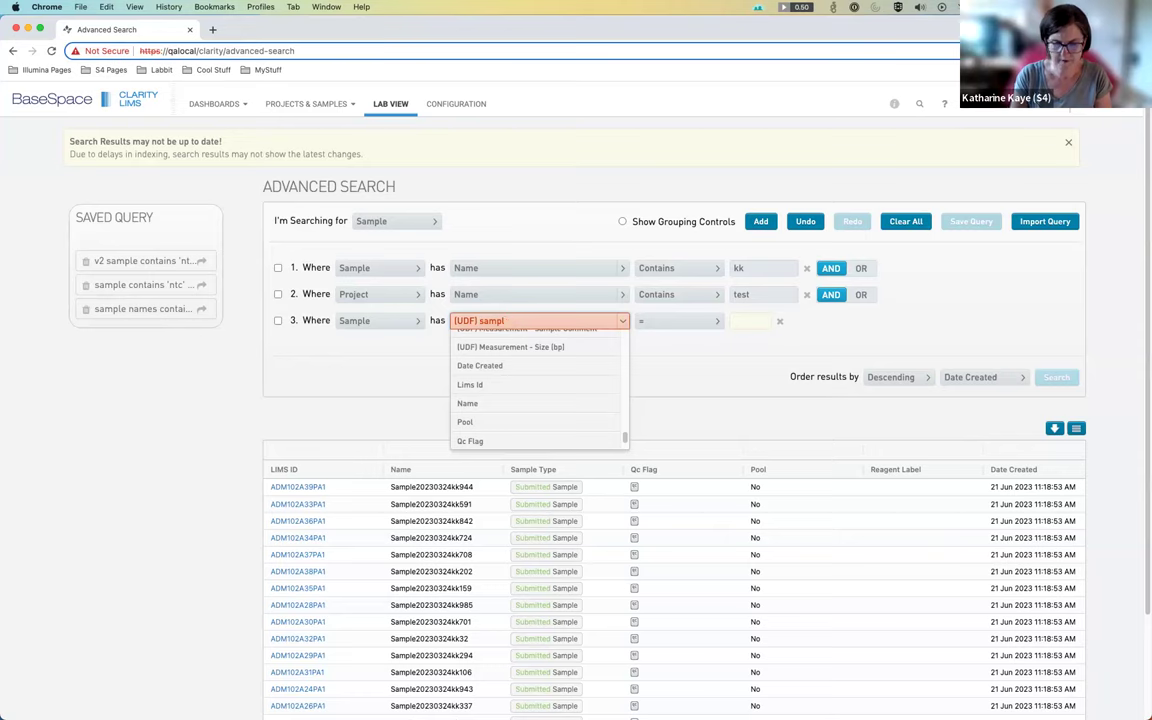
{"action": "type", "text": "eSam"}
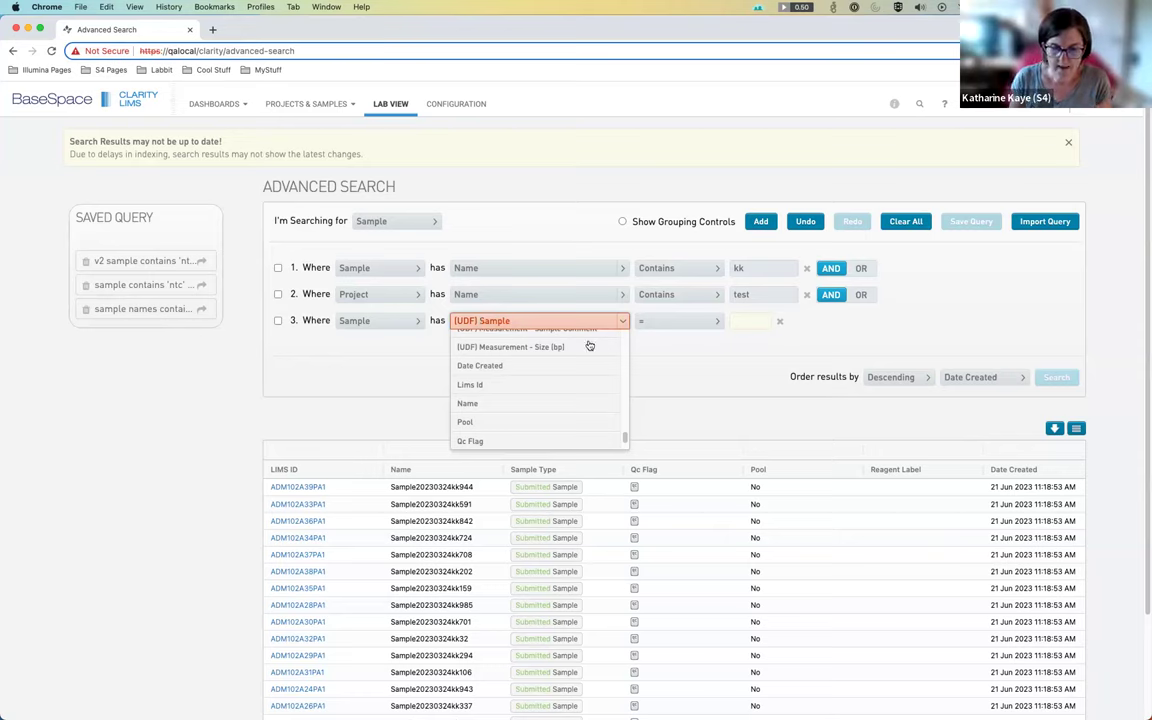
{"action": "left_click", "coordinate": [540, 347]}
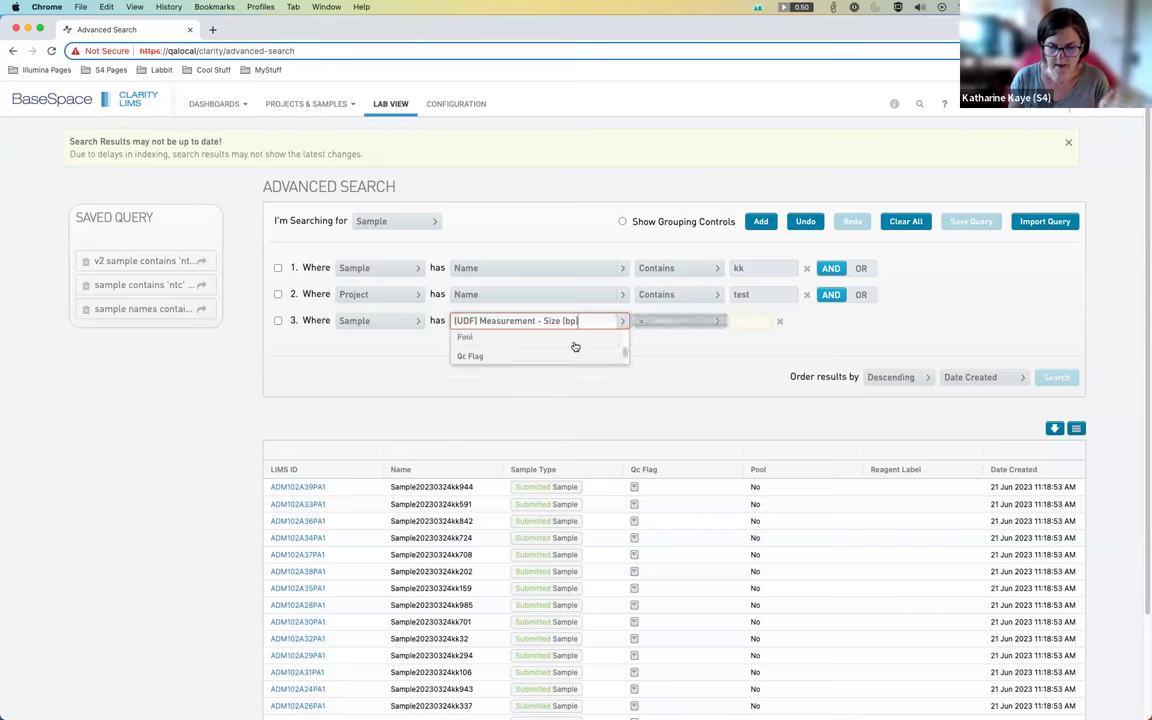
Set the third condition's operator to "Is not set" and run the search
{"action": "left_click", "coordinate": [717, 323]}
{"action": "scroll", "coordinate": [718, 388], "scroll_direction": "down", "scroll_amount": 3}
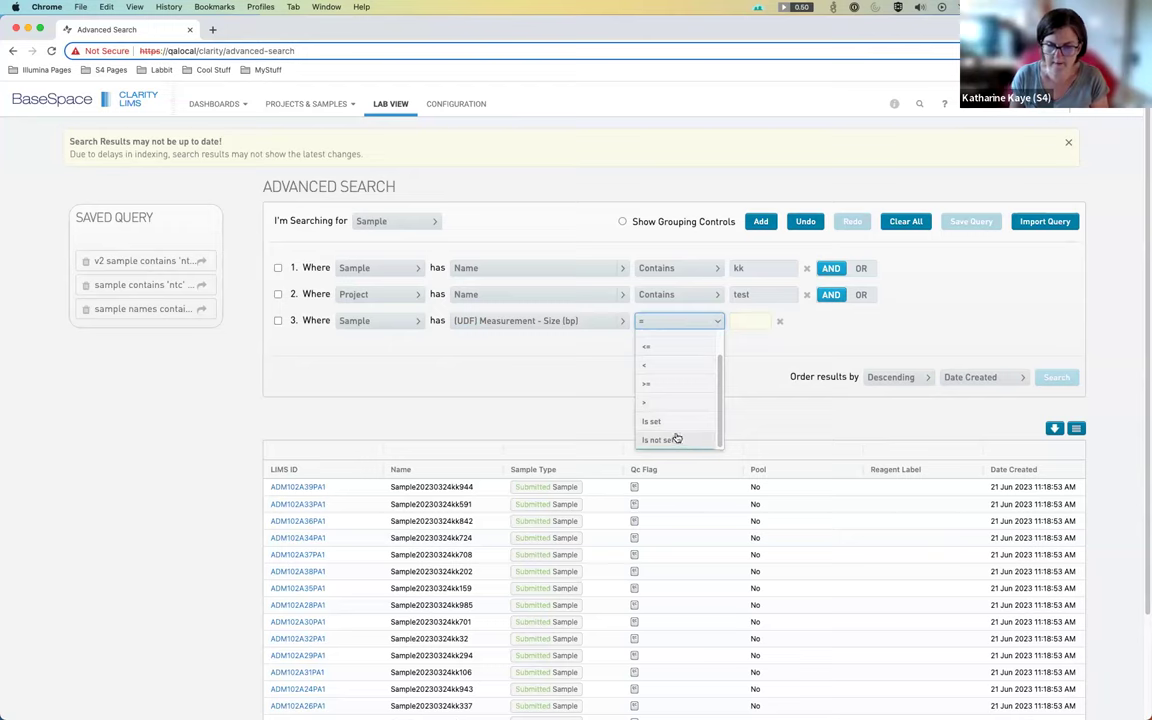
{"action": "left_click", "coordinate": [682, 441]}
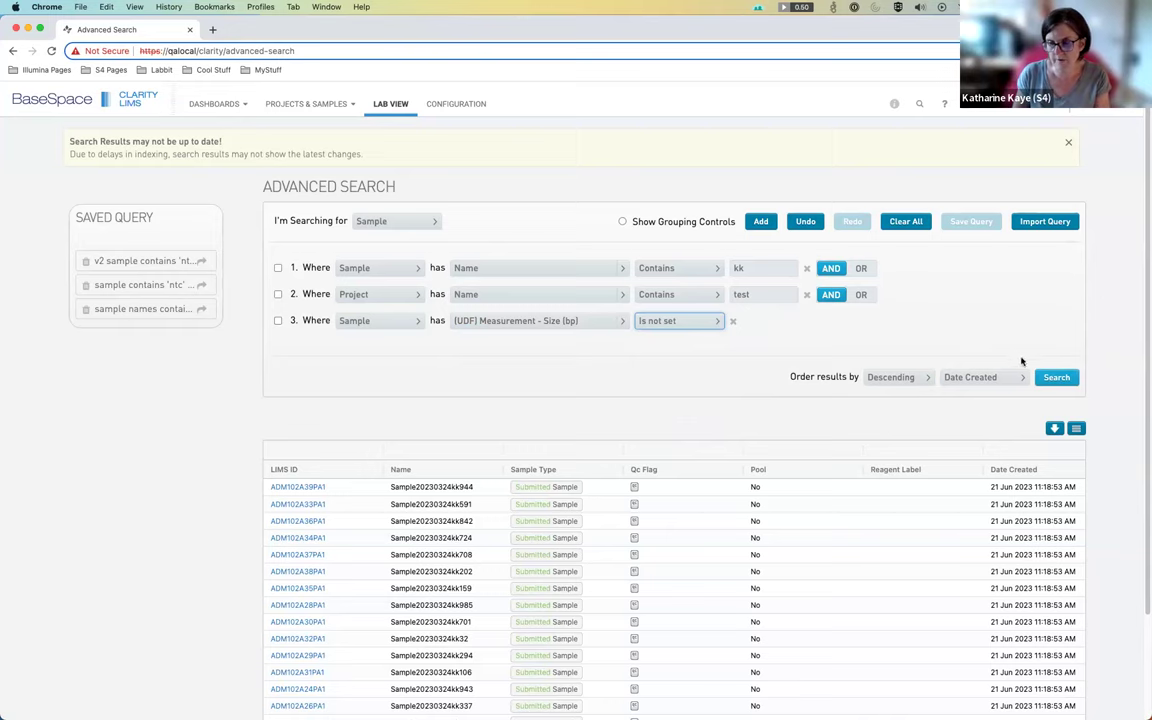
{"action": "left_click", "coordinate": [1055, 378]}
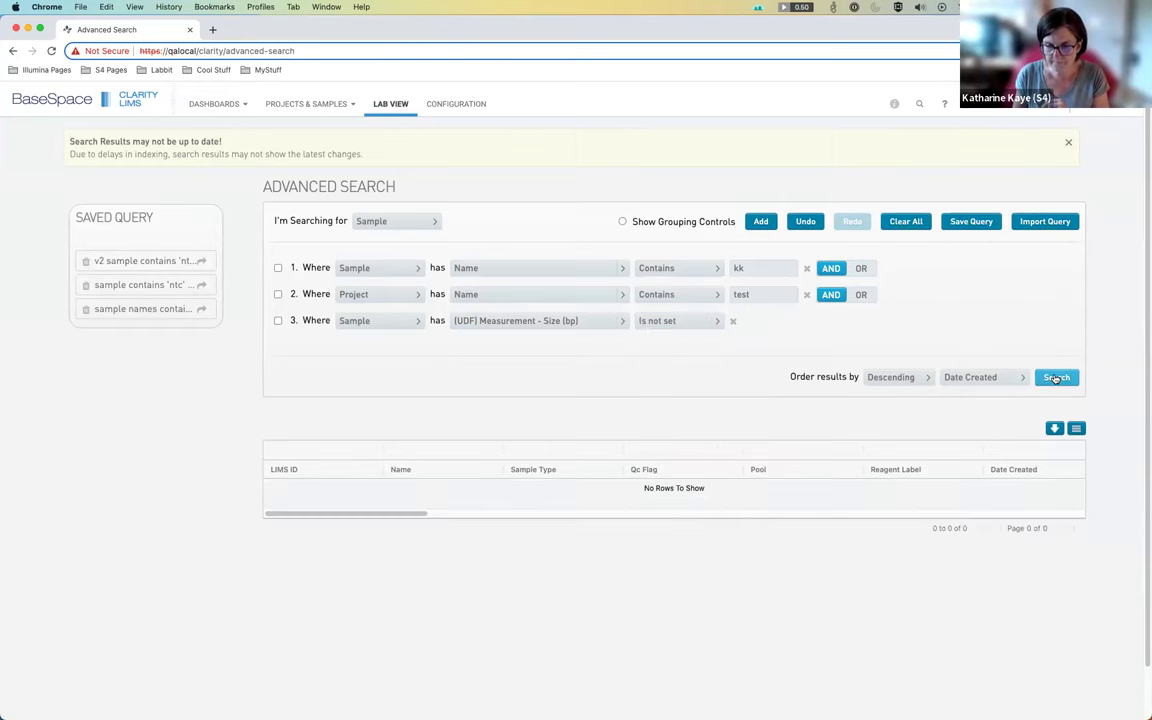
Remove the third condition from the query and show the grouping controls
{"action": "left_click", "coordinate": [734, 322]}
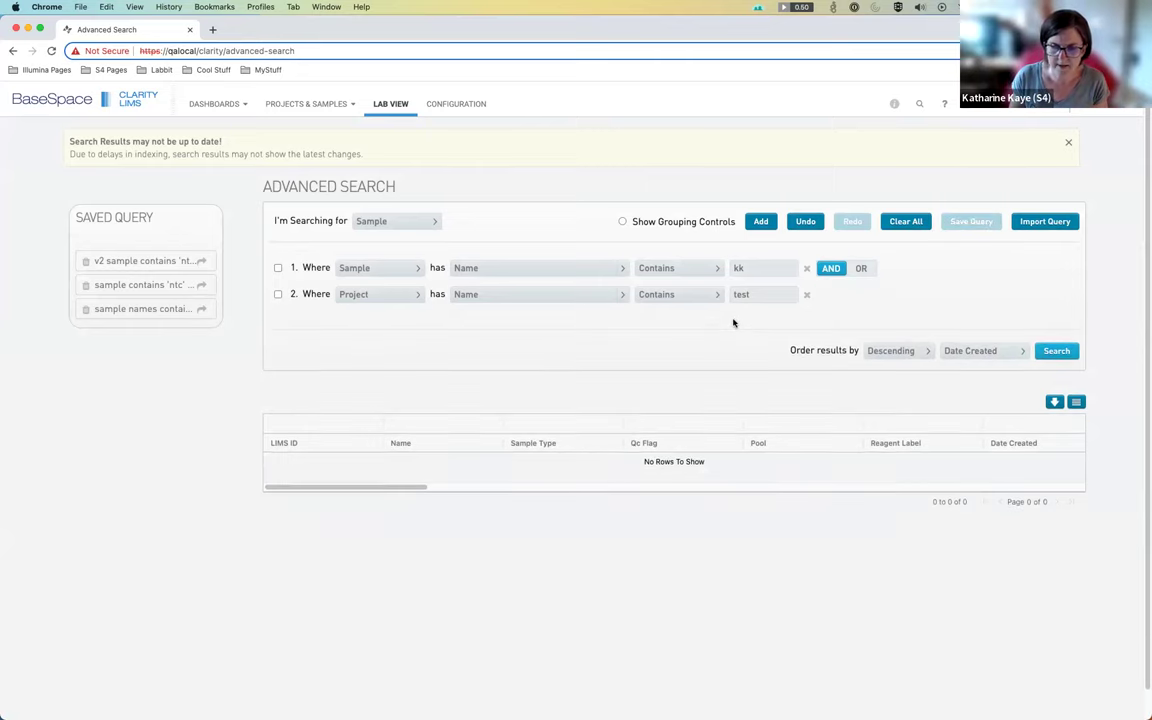
{"action": "left_click", "coordinate": [622, 222]}
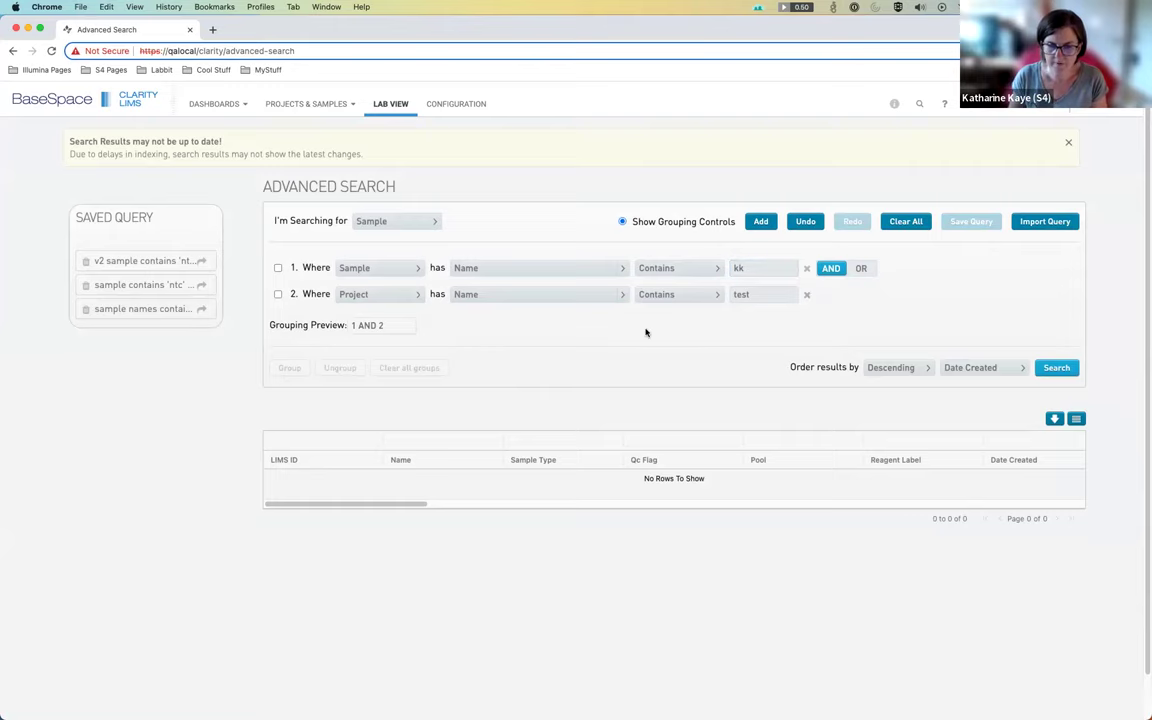
Add a third condition for Sample Name Contains "123" and run the search
{"action": "left_click", "coordinate": [761, 221]}
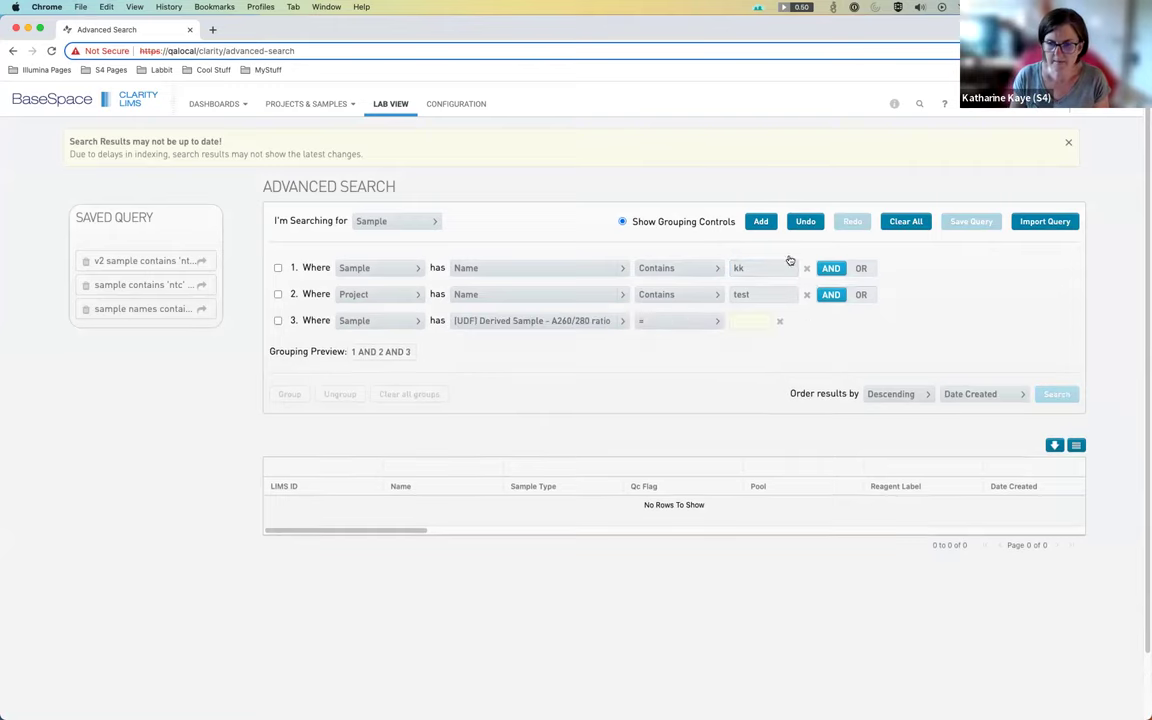
{"action": "left_click", "coordinate": [622, 323]}
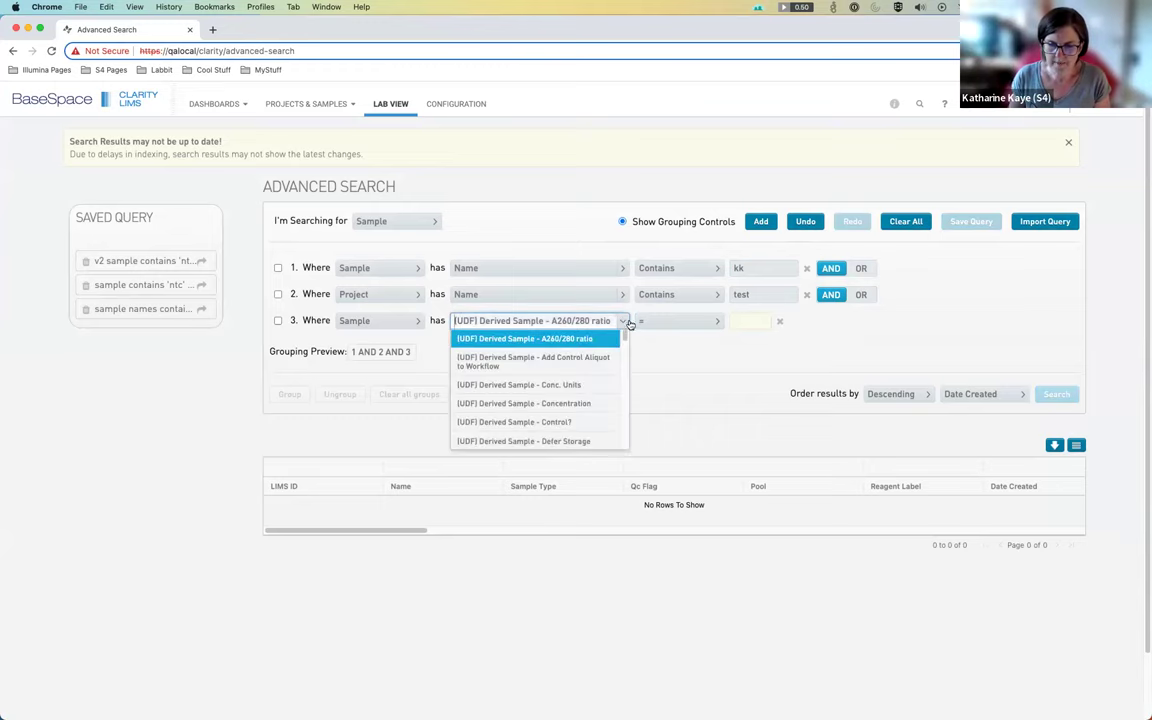
{"action": "left_click", "coordinate": [622, 324]}
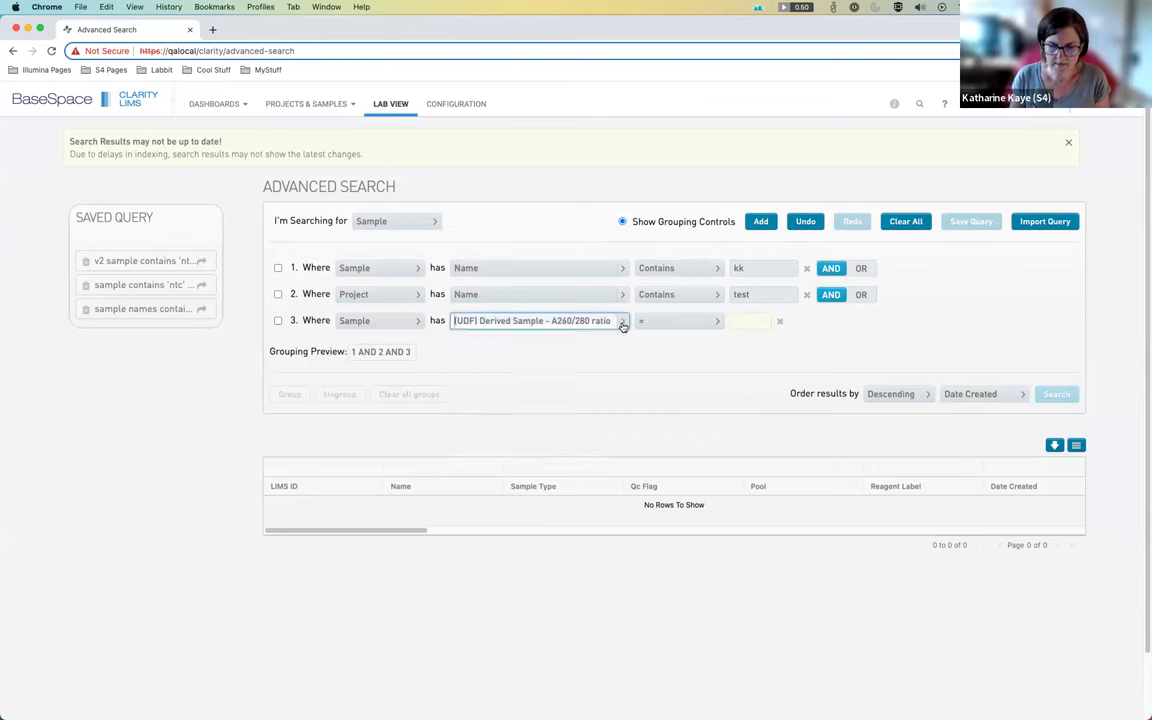
{"action": "left_click", "coordinate": [622, 324]}
{"action": "left_click_drag", "start_coordinate": [625, 390], "coordinate": [625, 441]}
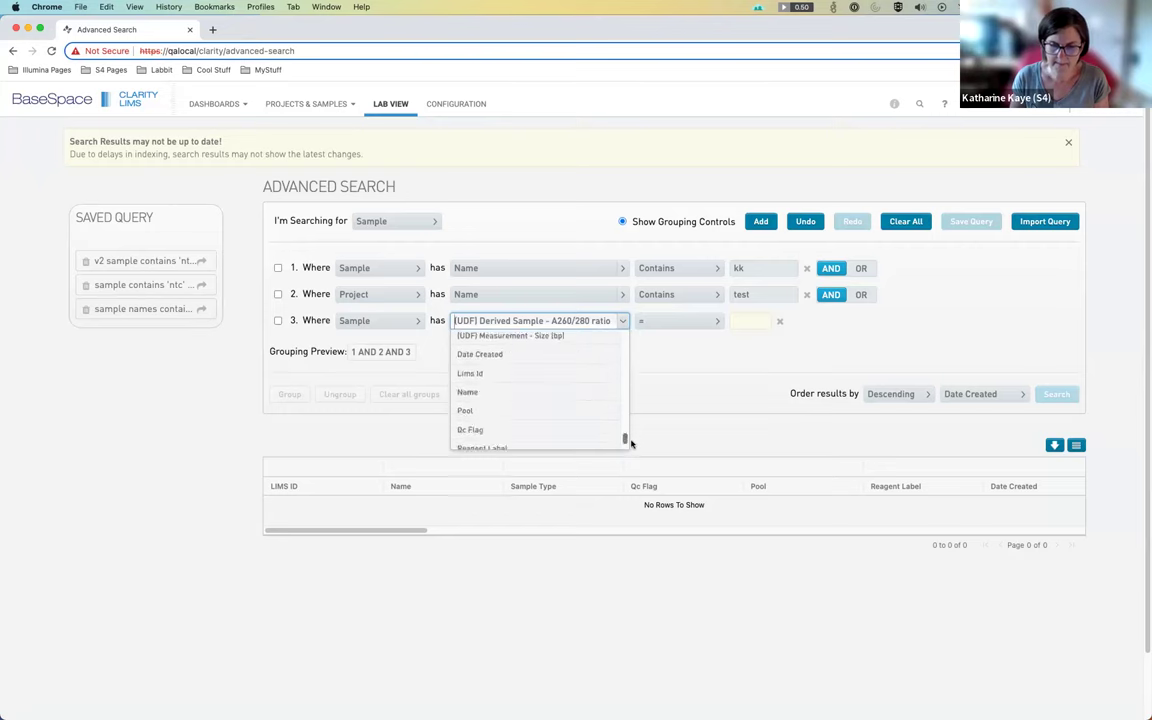
{"action": "scroll", "coordinate": [558, 411], "scroll_direction": "up", "scroll_amount": 2}
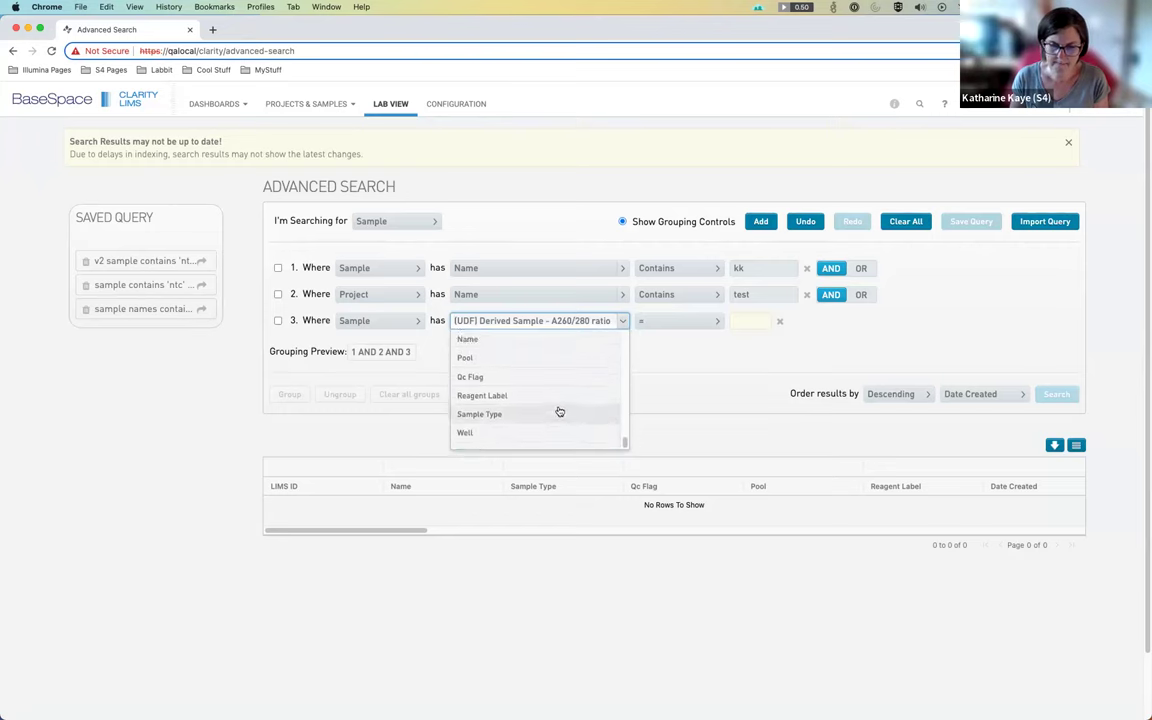
{"action": "left_click", "coordinate": [603, 352]}
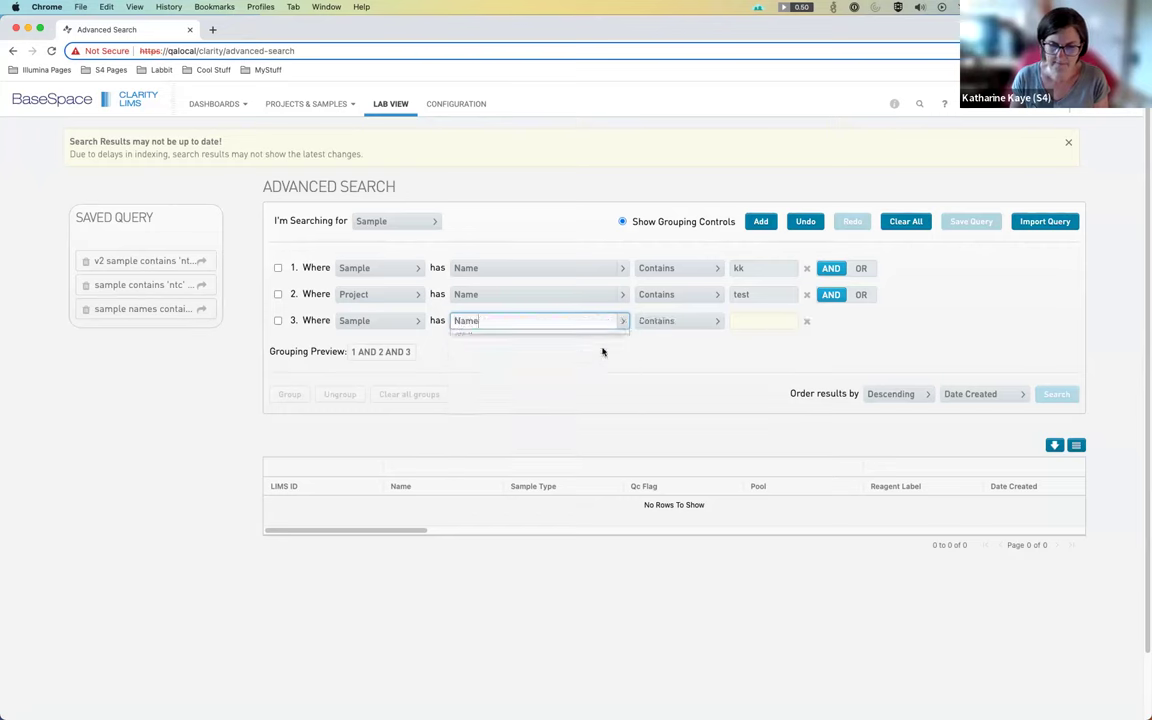
{"action": "left_click", "coordinate": [745, 319]}
{"action": "type", "text": "123"}
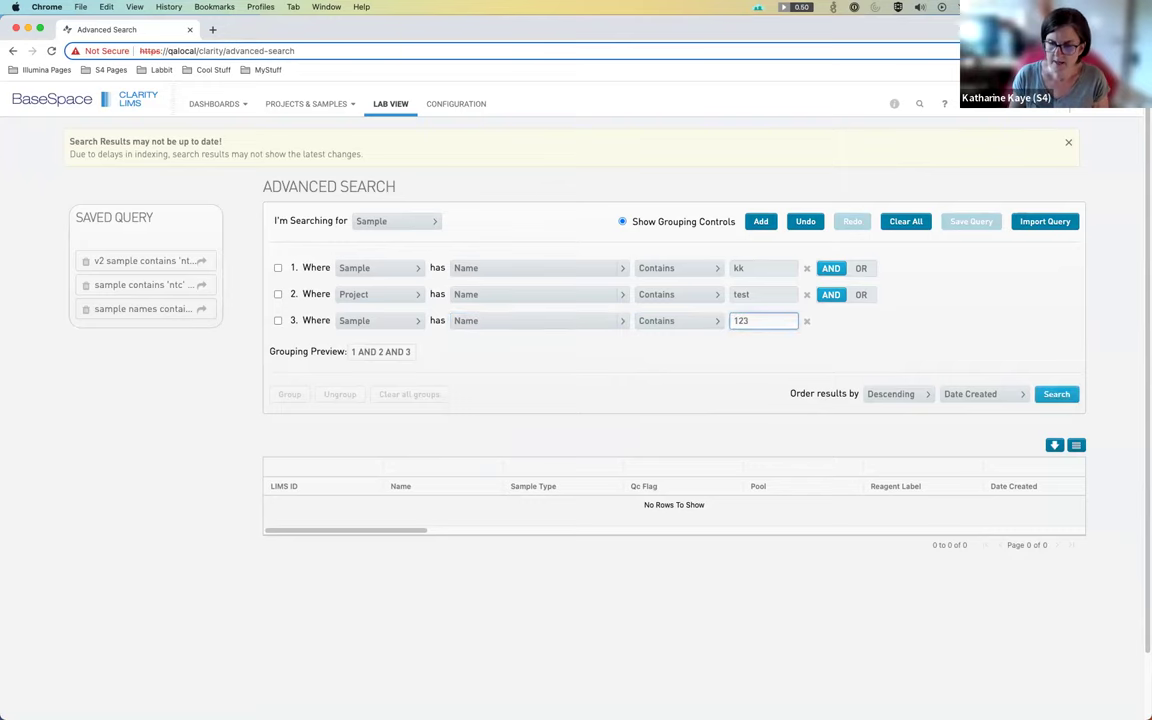
{"action": "left_click", "coordinate": [942, 357]}
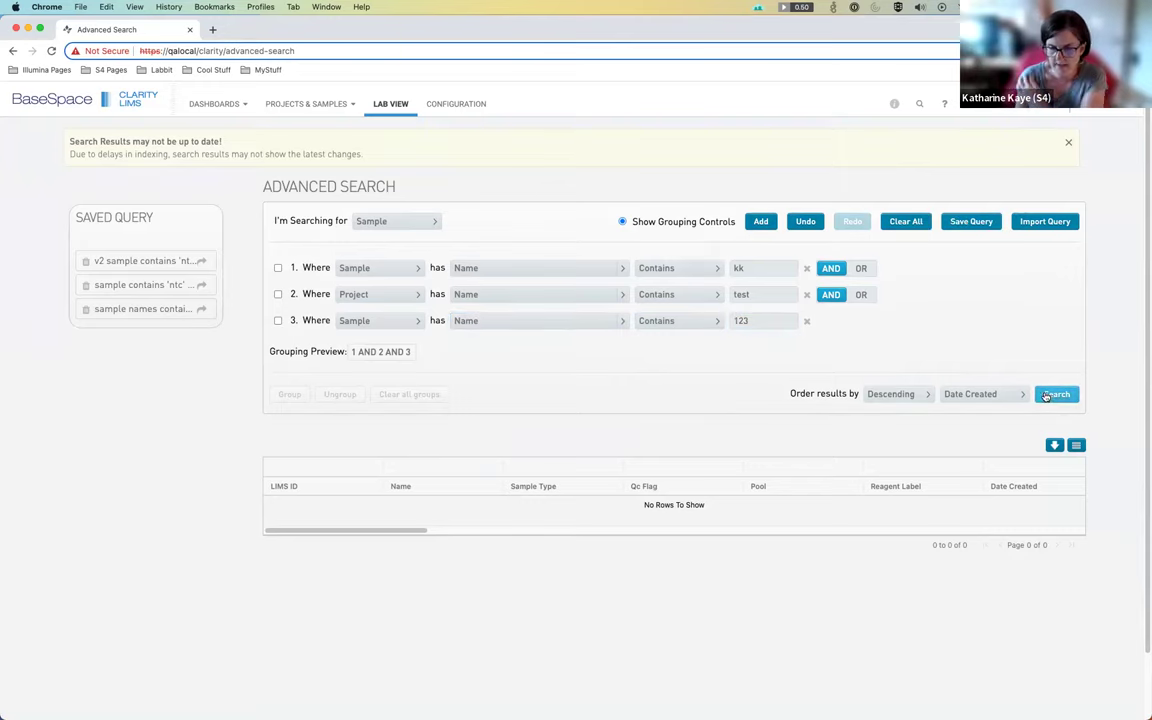
Open the Save Search Query dialog for the current three-condition query
{"action": "left_click", "coordinate": [969, 221]}
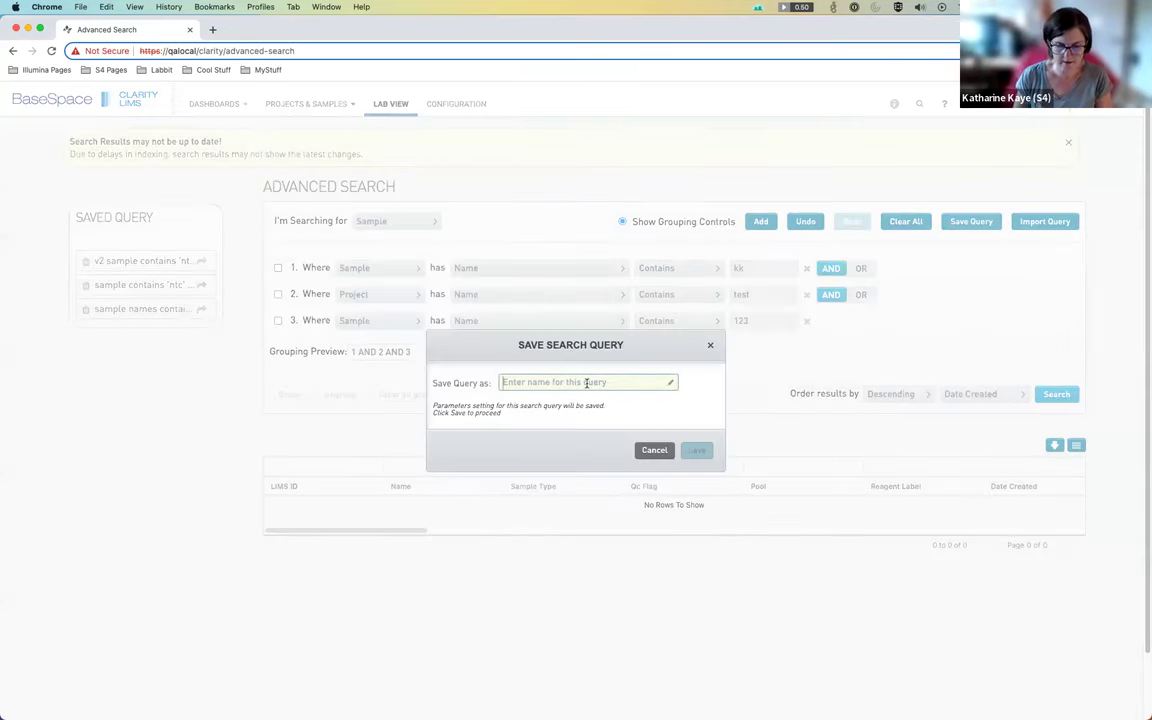